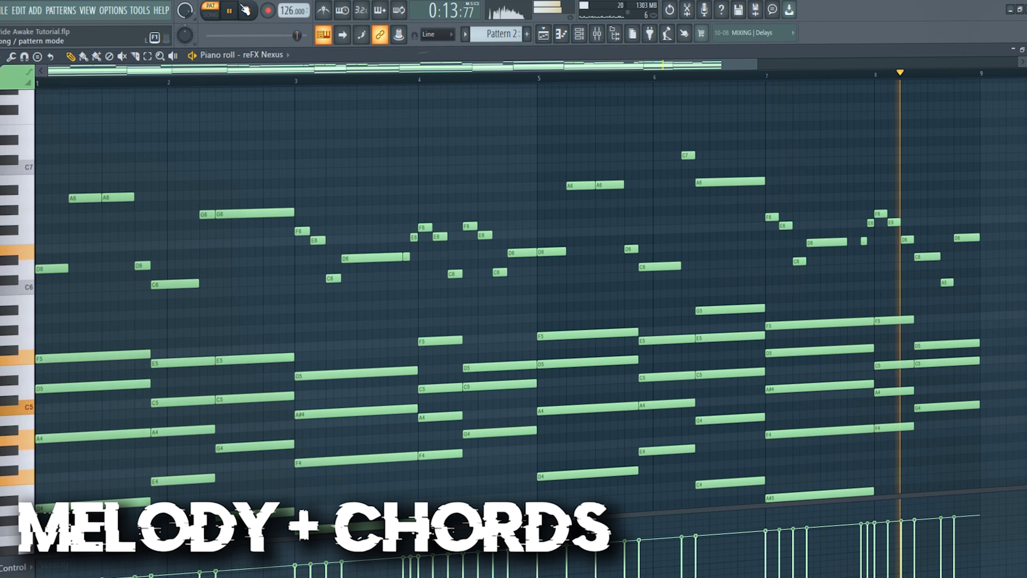
Play the Leads pattern and solo its layers one after another, from Lead 1 through Lead 11
click(247, 10)
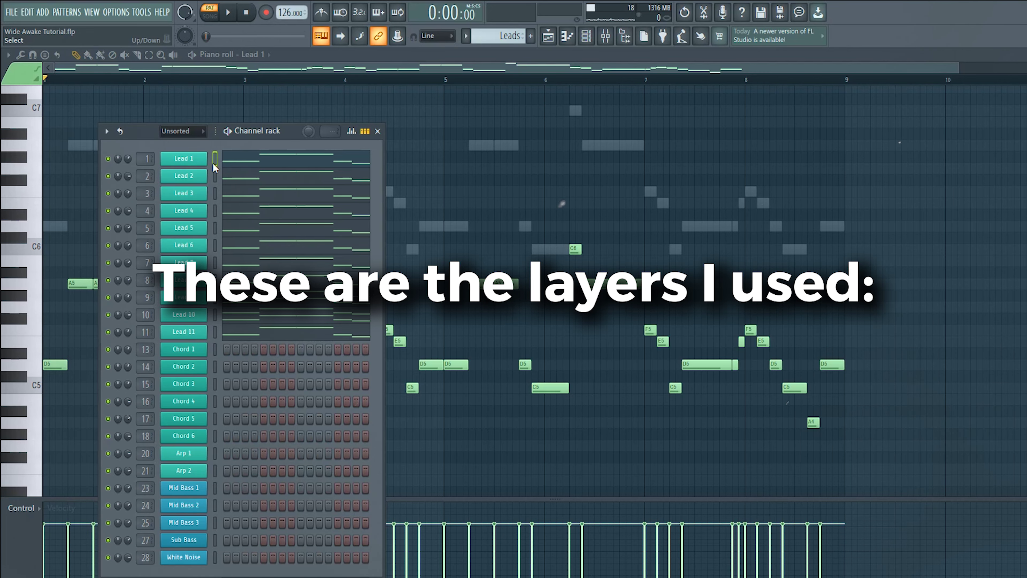
key(space)
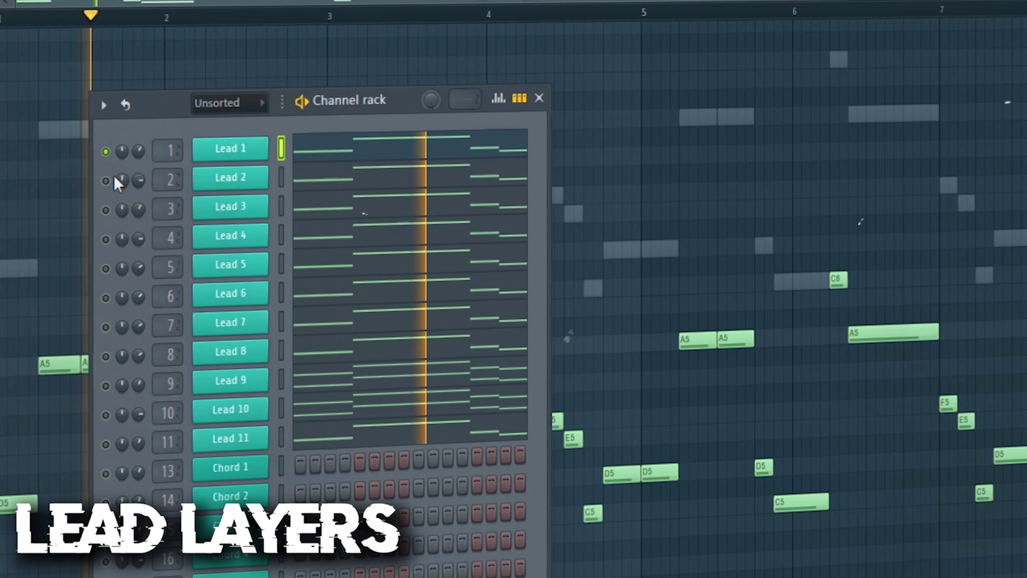
right_click(106, 181)
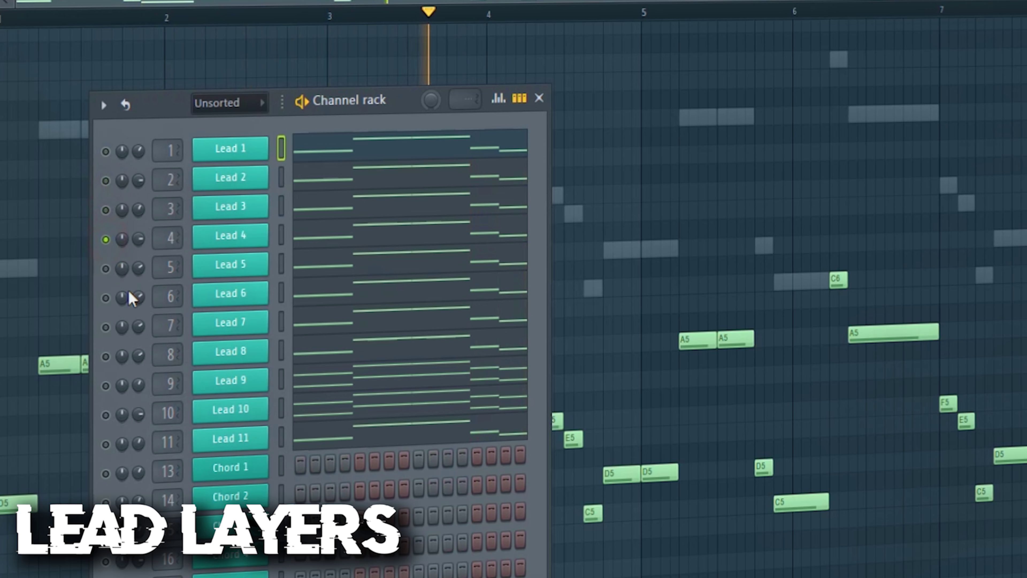
right_click(105, 268)
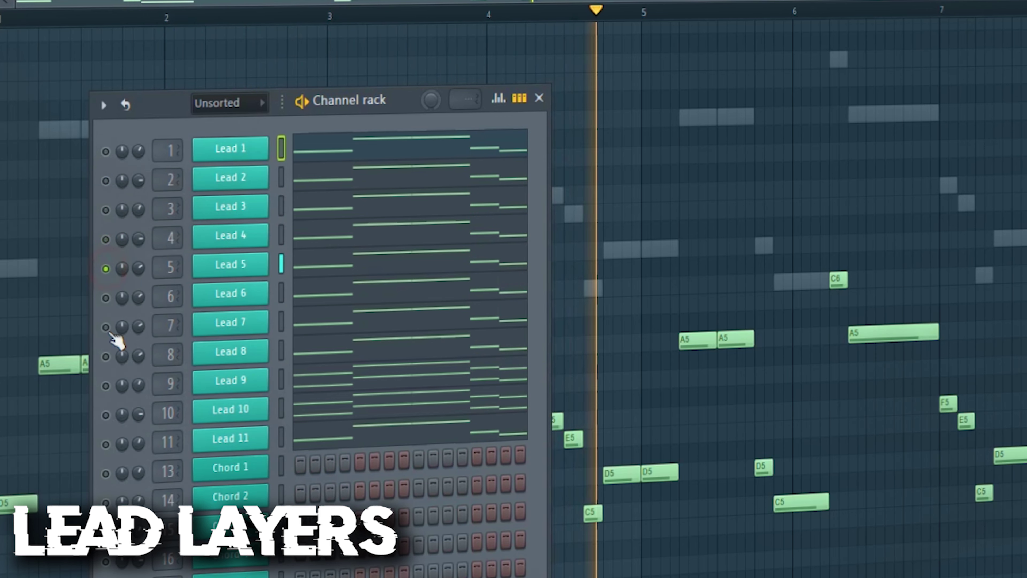
right_click(105, 298)
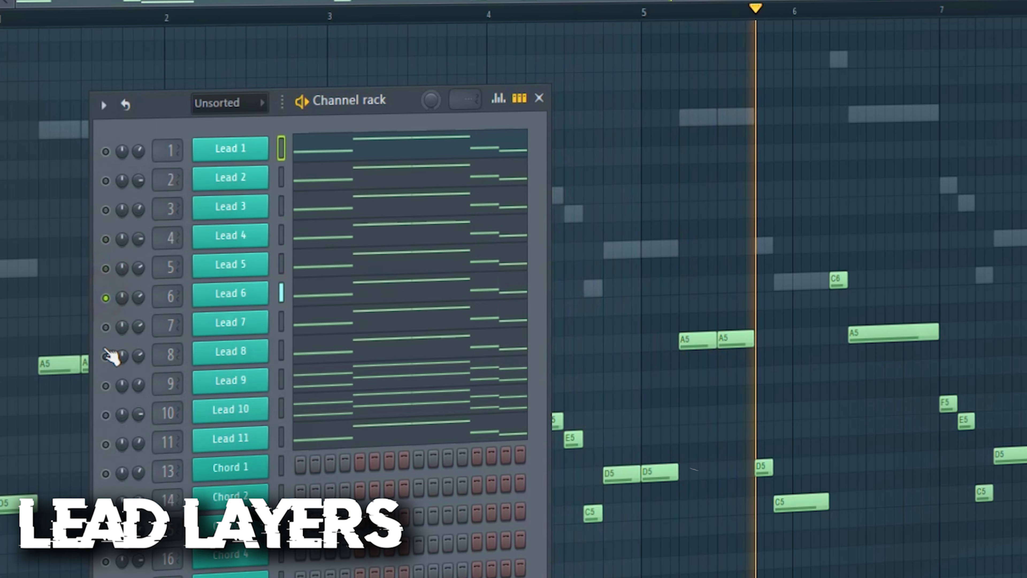
right_click(105, 327)
right_click(106, 356)
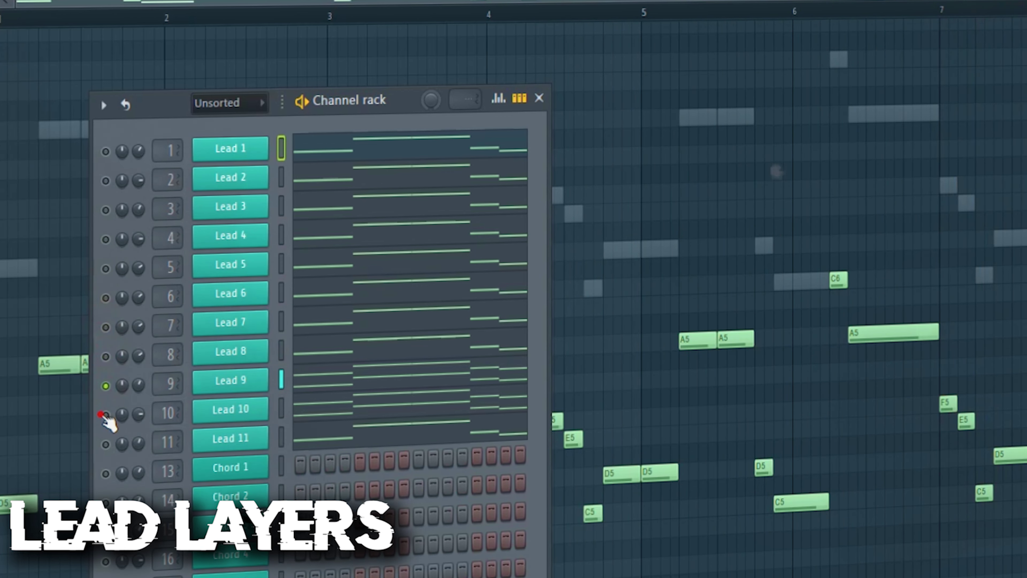
right_click(105, 414)
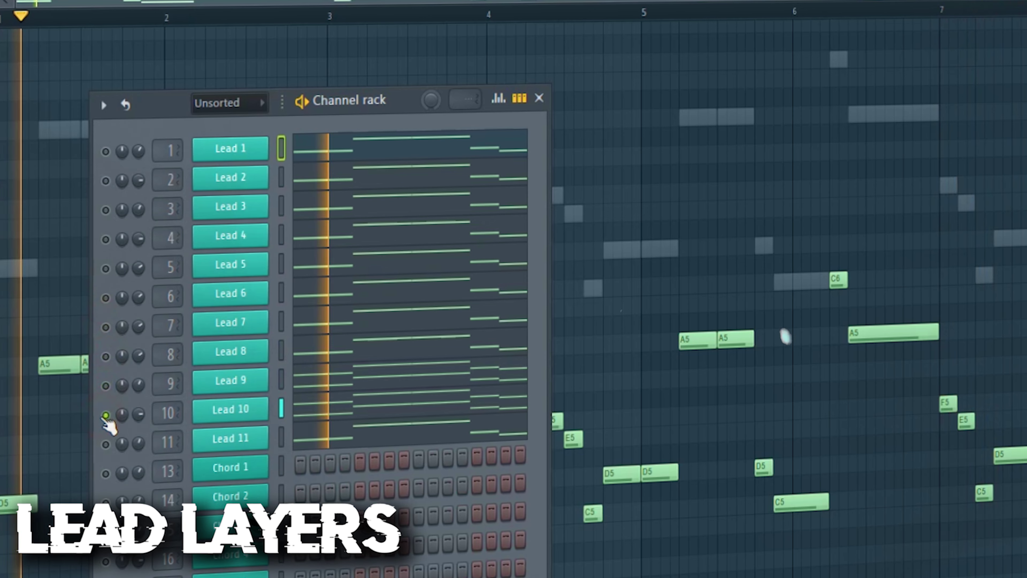
right_click(105, 443)
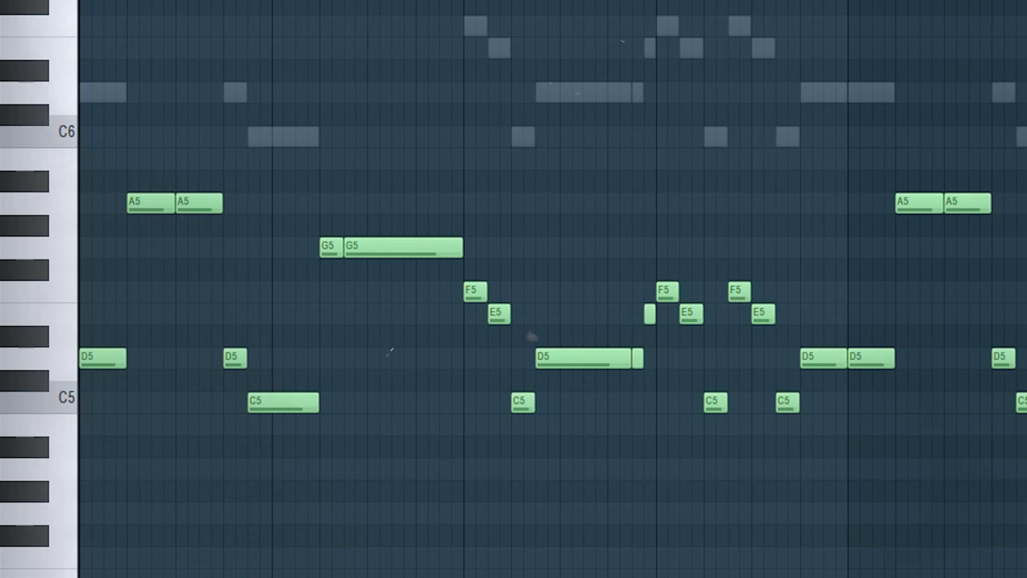
Play the Chords pattern and solo its layers one after another, from Chord 1 through Chord 6
key(space)
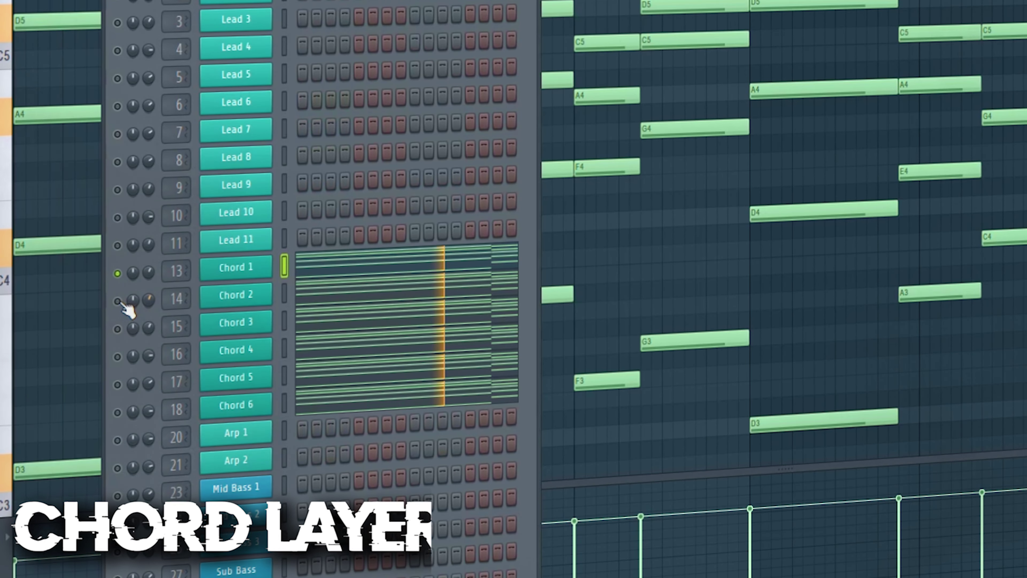
right_click(117, 301)
key(space)
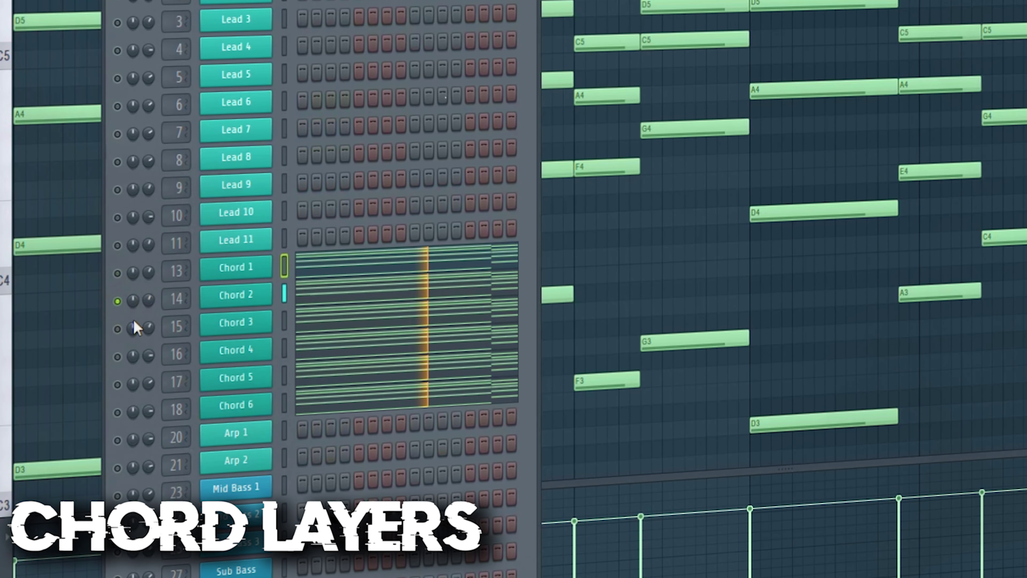
right_click(117, 328)
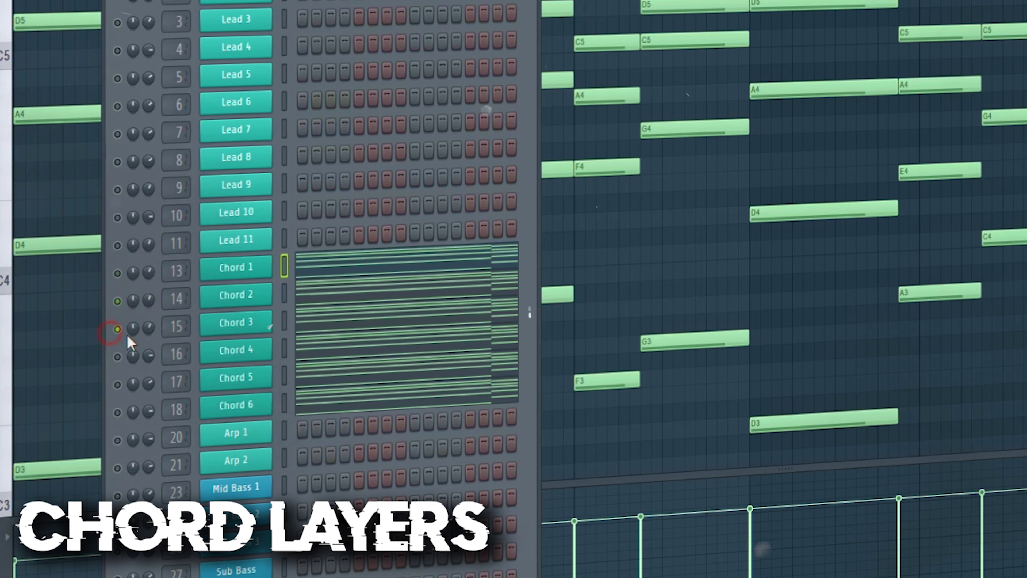
right_click(119, 356)
right_click(117, 385)
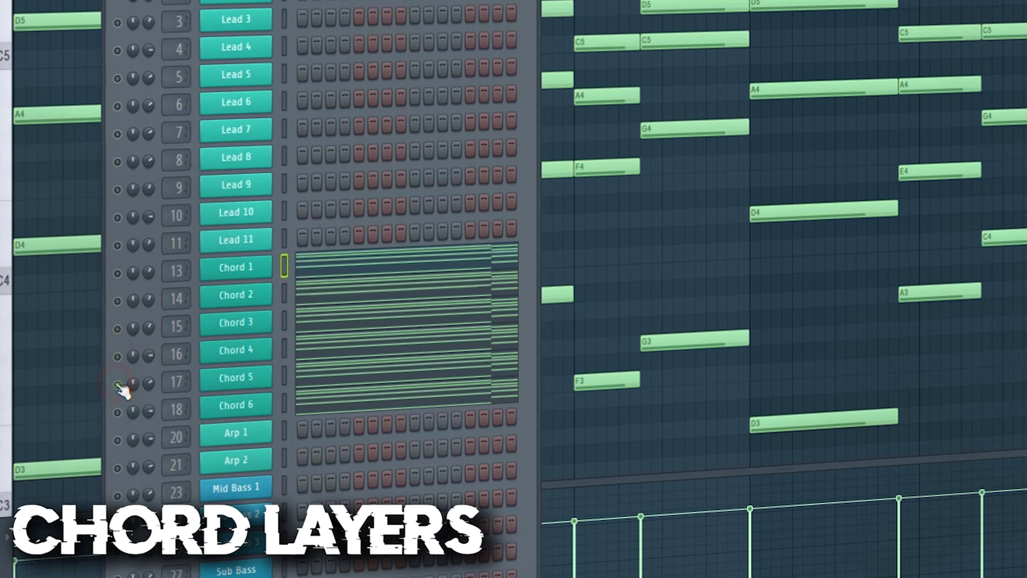
click(117, 411)
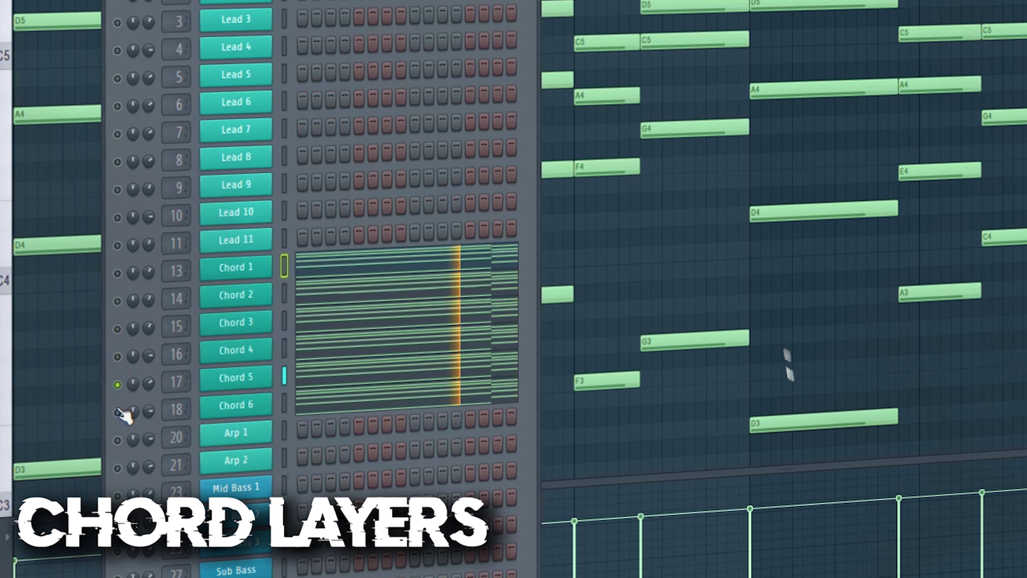
click(286, 404)
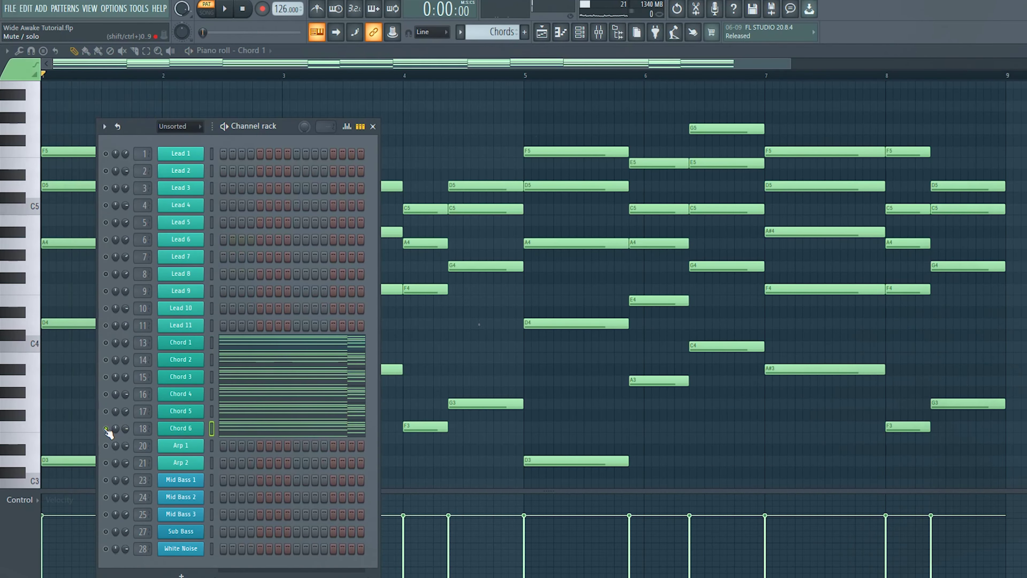
Play back the complete Chords pattern in the piano roll with all chord layers together
click(467, 342)
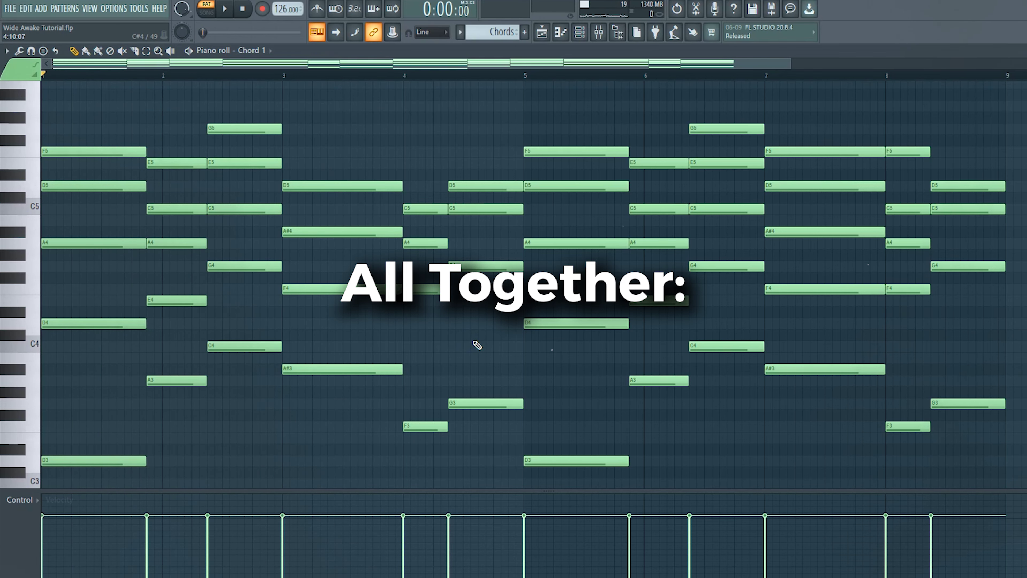
key(space)
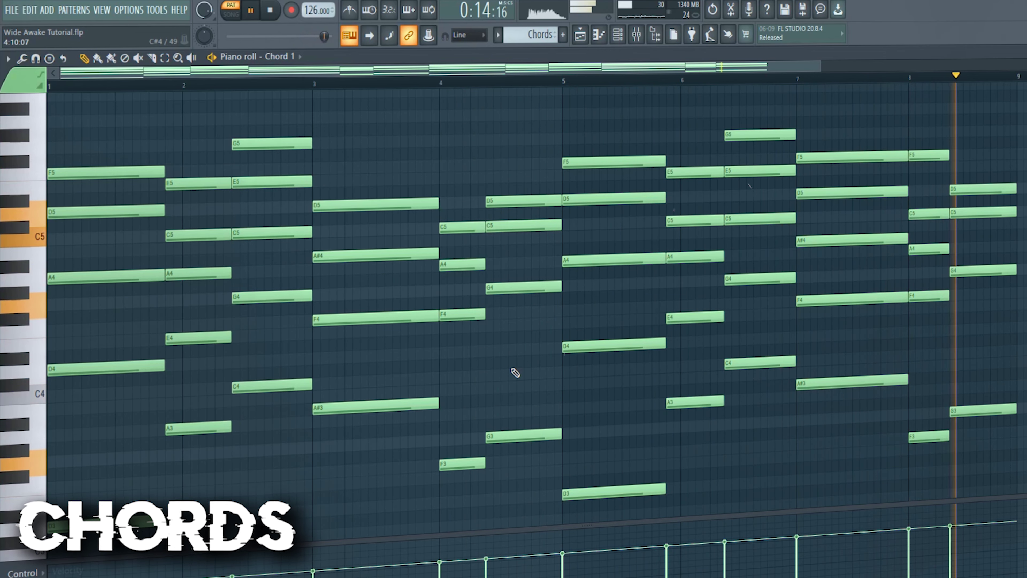
key(space)
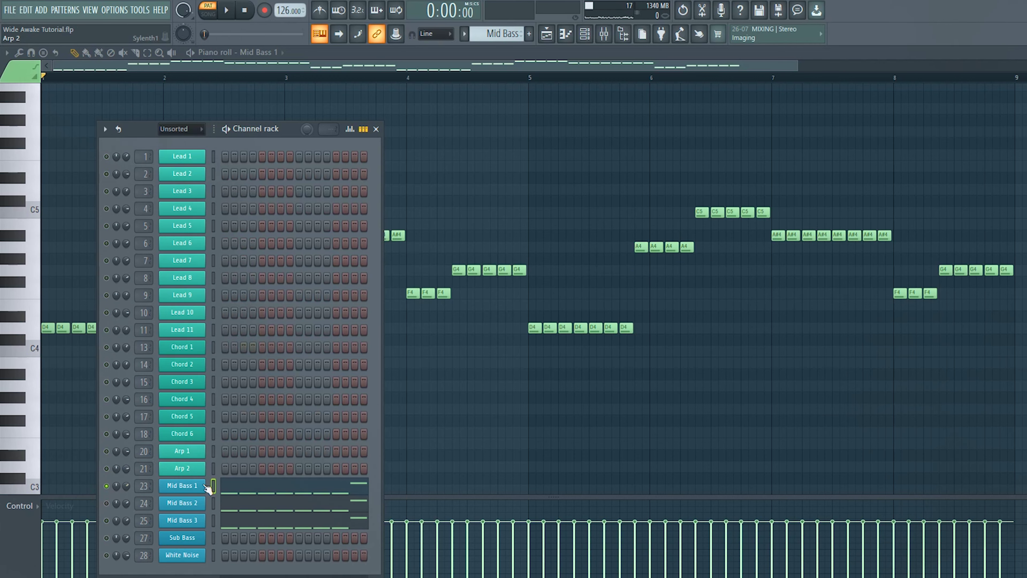
Audition the mid bass layers, hide the channel rack and play back the Mid Bass pattern in the piano roll
key(space)
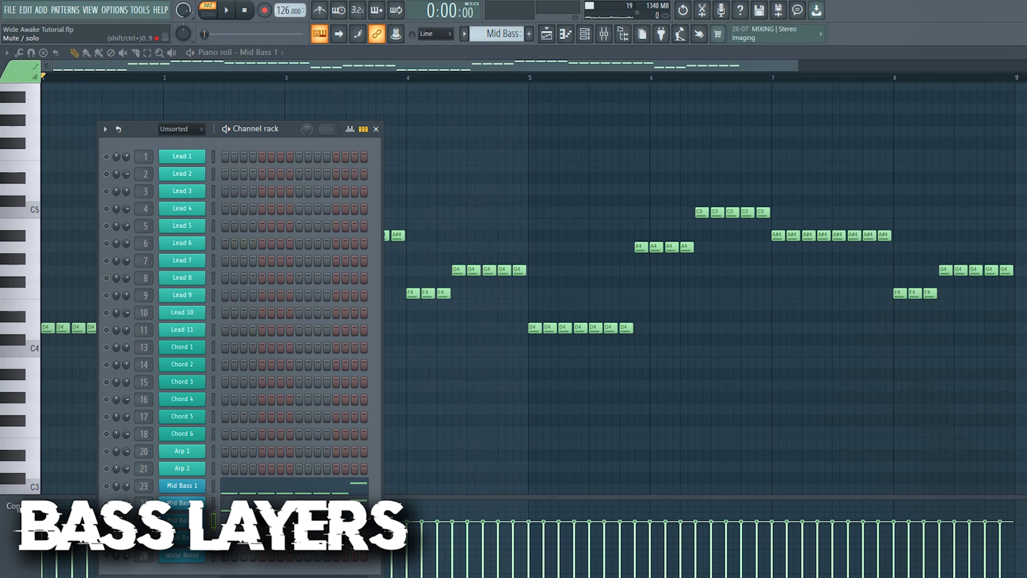
key(F6)
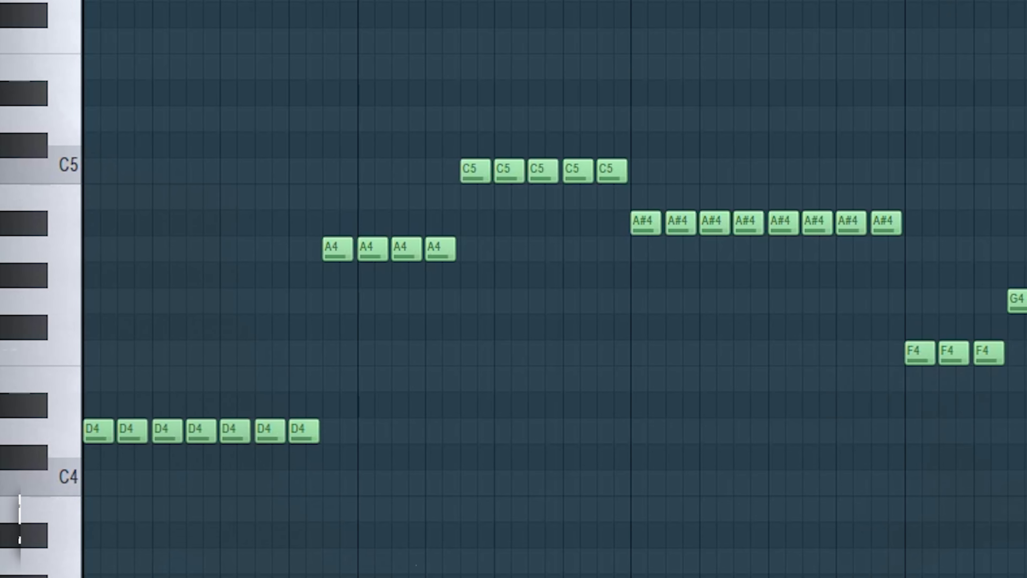
key(space)
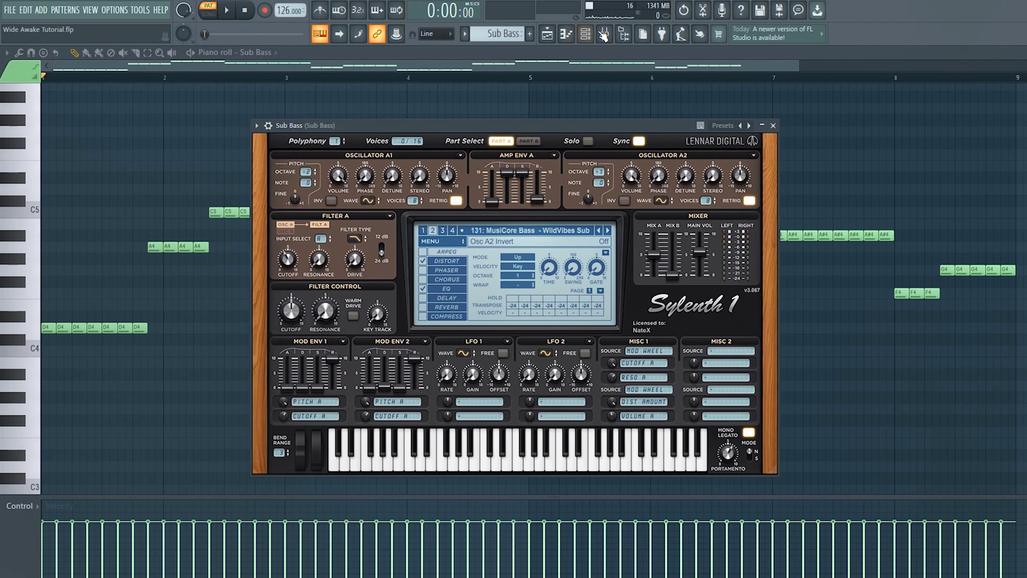
Close the Sub Bass Sylenth1 window and play back the Sub Bass, White Noise and Arp patterns
click(768, 126)
key(space)
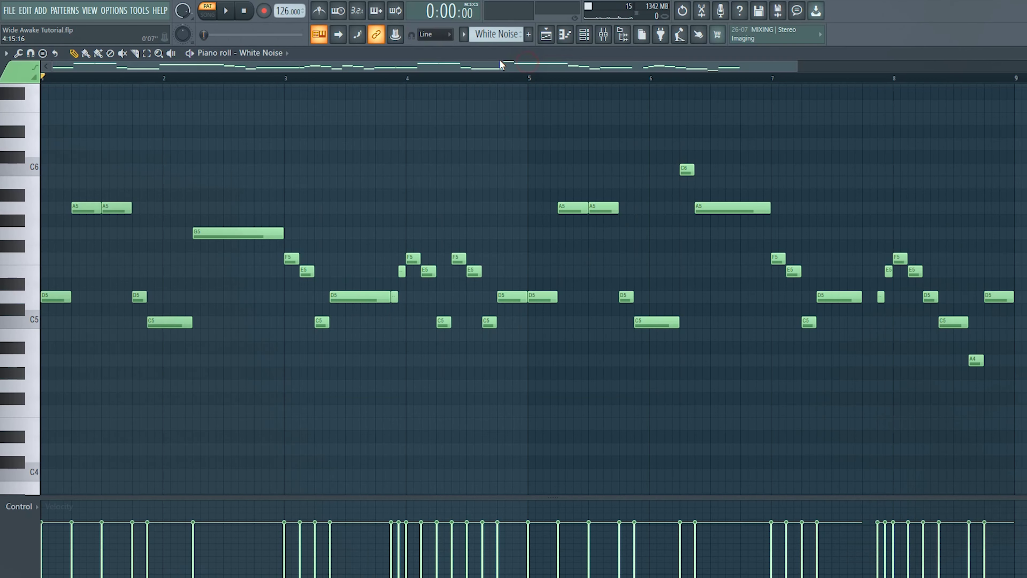
key(space)
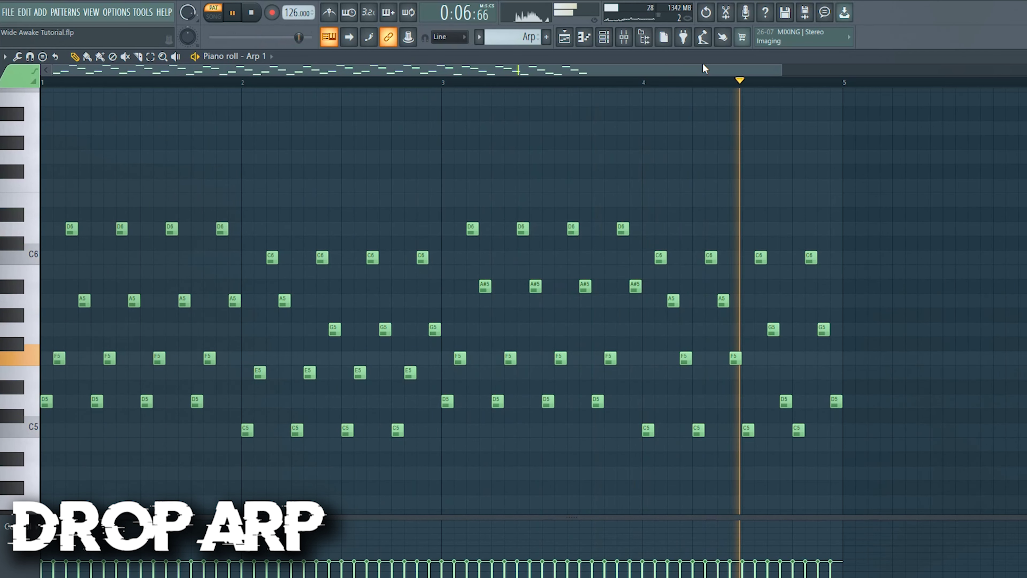
key(space)
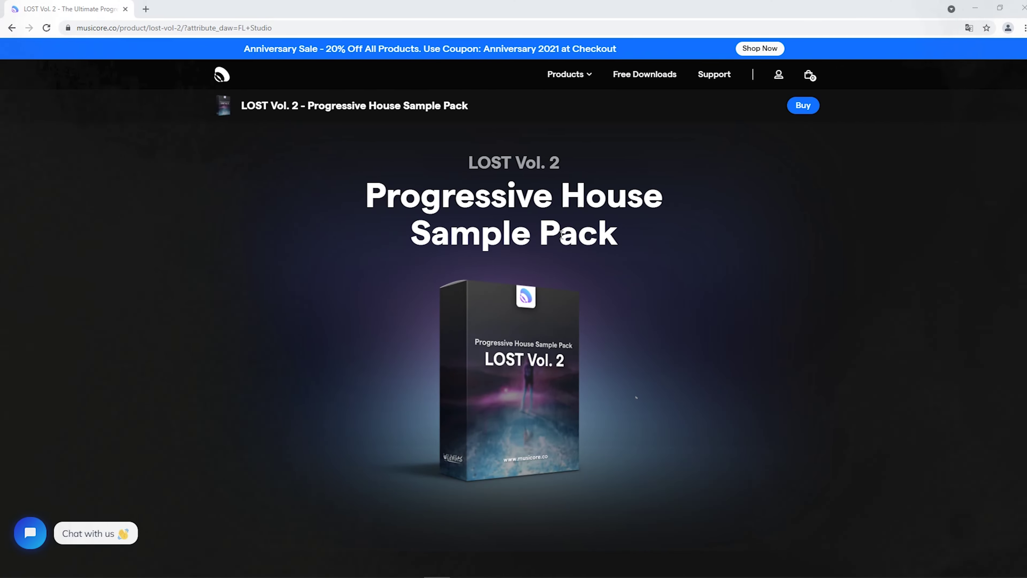
Switch to the web browser and examine the LOST Vol. 2 product page for its samples, presets, MIDI files, masterclass and project files
scroll(696, 161, down, 8)
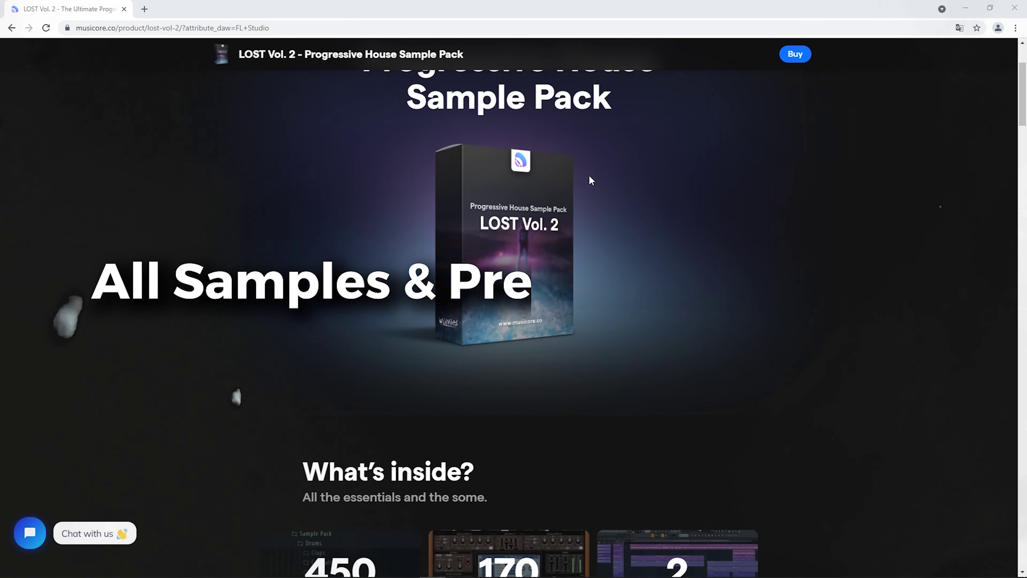
scroll(520, 168, down, 14)
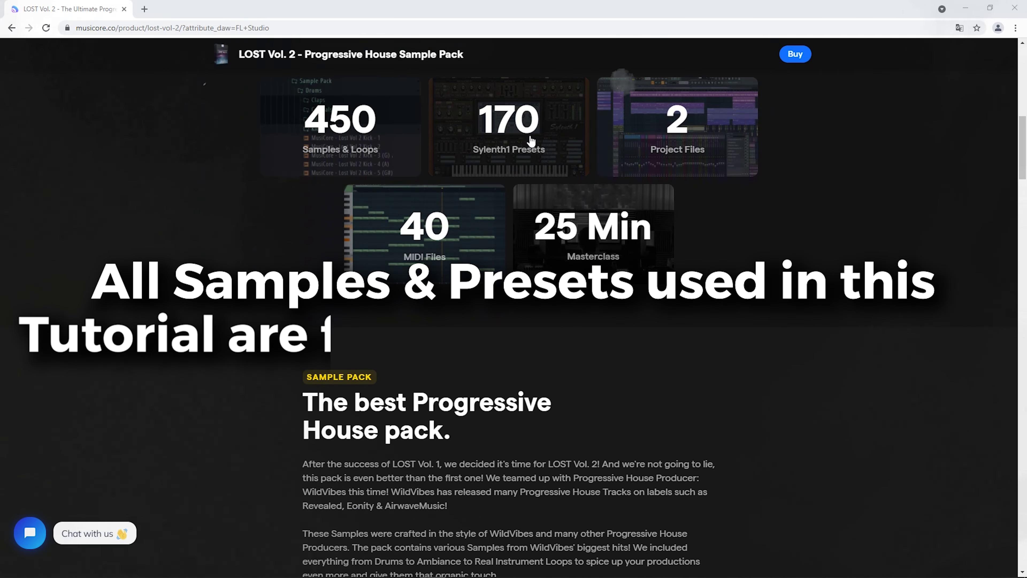
scroll(516, 136, down, 7)
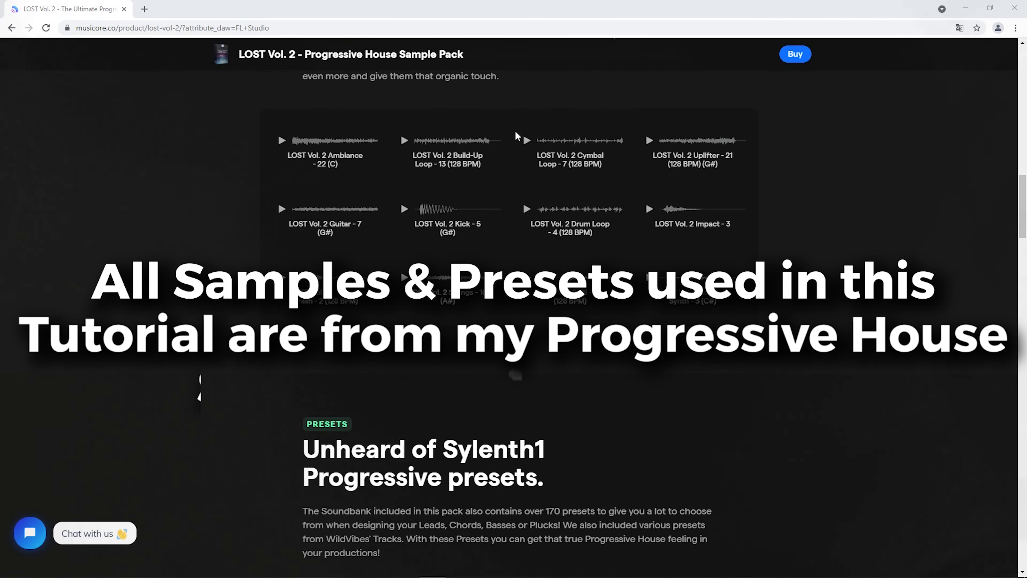
scroll(528, 124, down, 13)
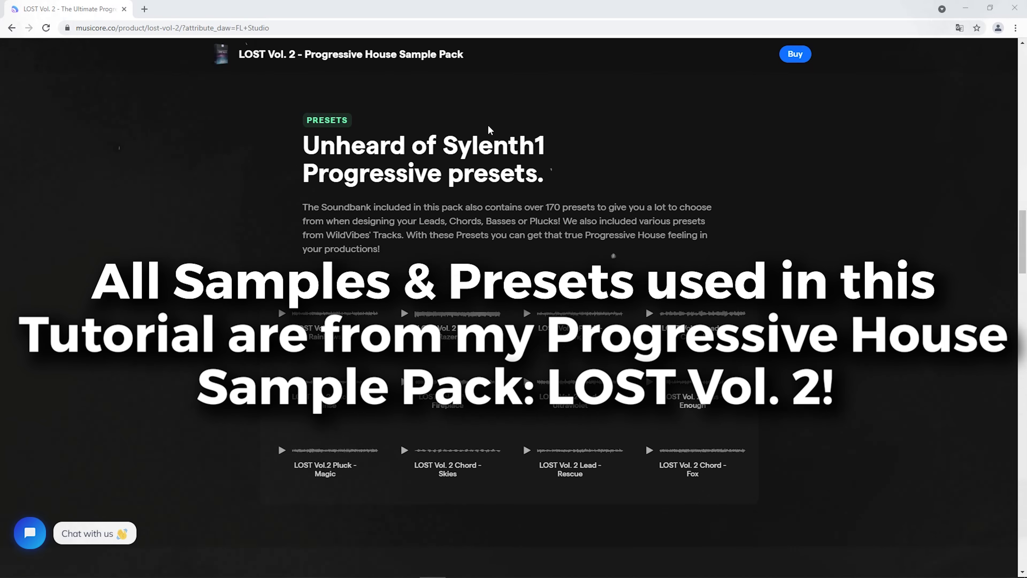
scroll(474, 140, down, 15)
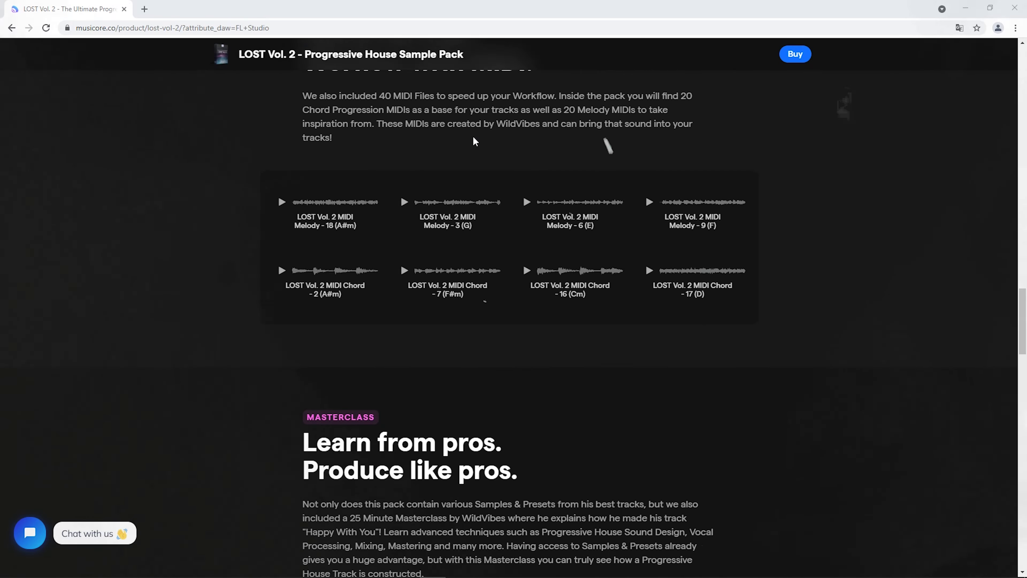
scroll(465, 137, down, 10)
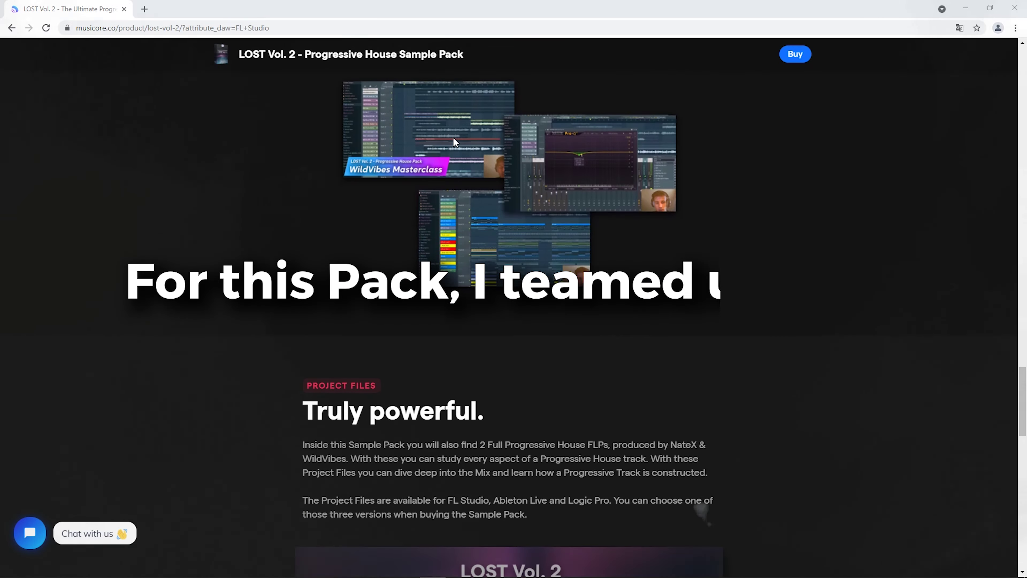
scroll(457, 138, down, 12)
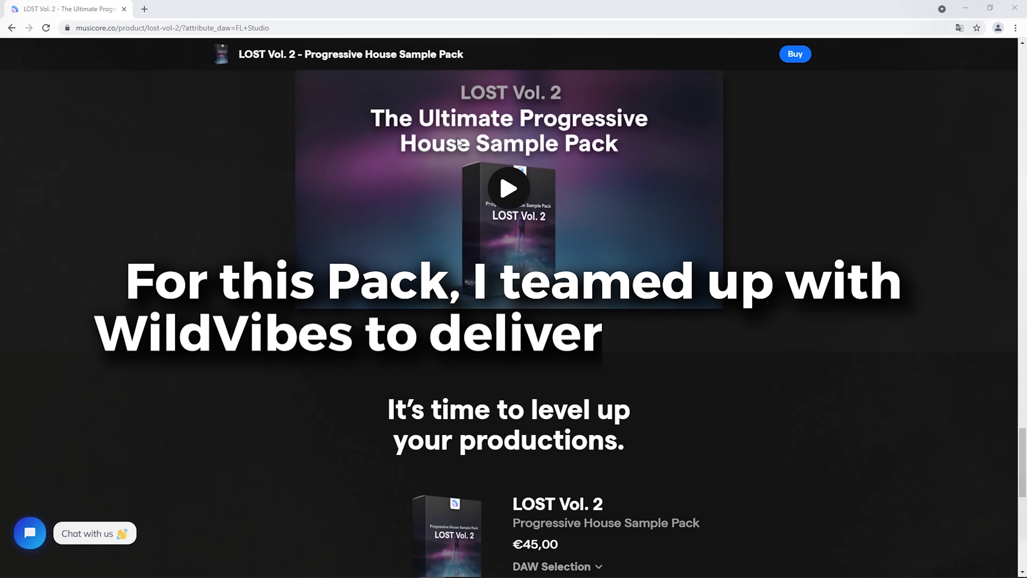
scroll(457, 139, down, 8)
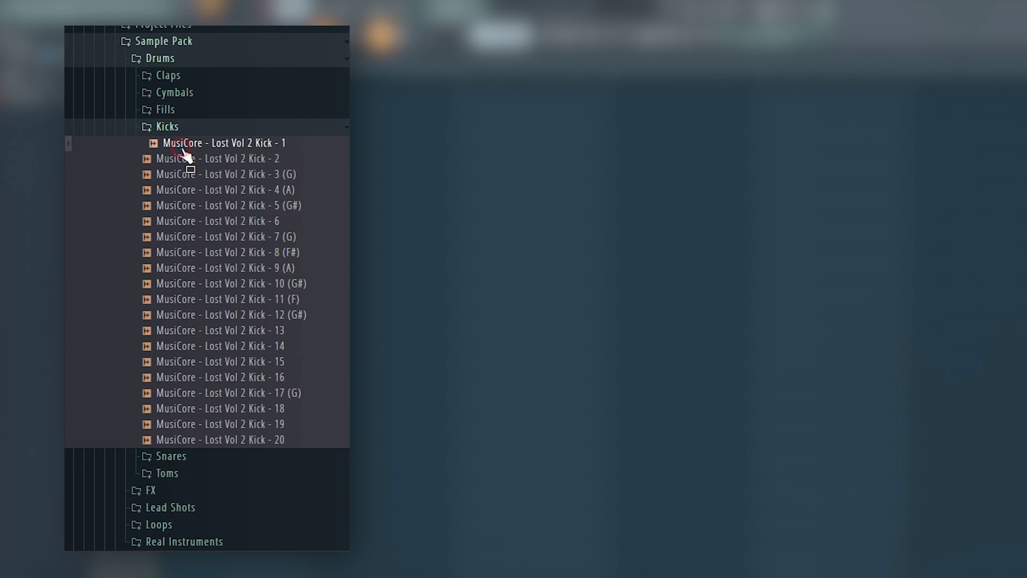
Preview the Lost Vol 2 kick samples one by one in the sample pack's Kicks folder, starting after Kick - 1
key(Down)
key(Down)
key(Down)
key(Down)
key(Down)
key(Down)
key(Down)
key(Down)
key(Down)
key(Down)
key(Down)
key(Down)
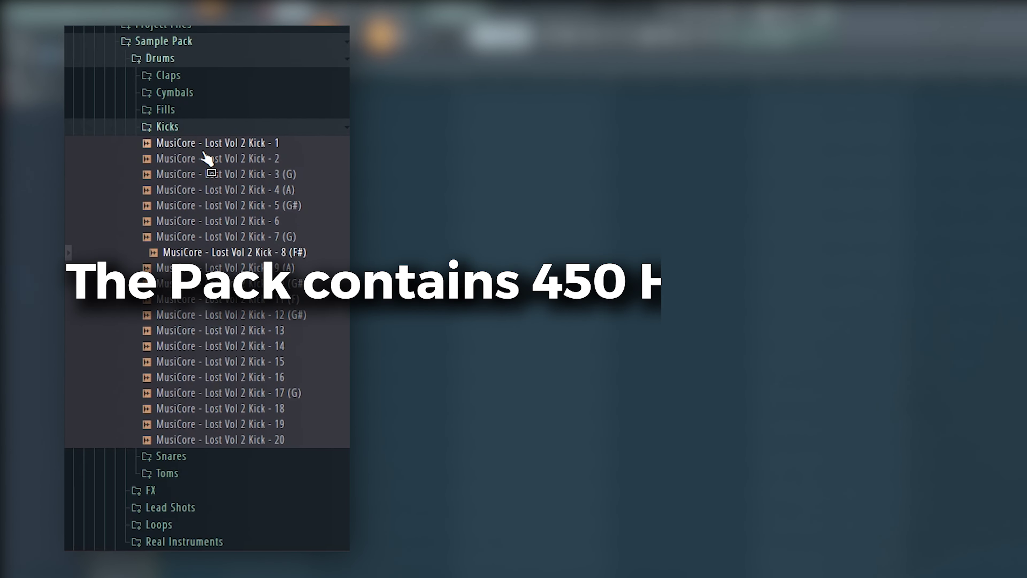
key(Down)
key(Down)
key(Down)
key(Down)
key(Down)
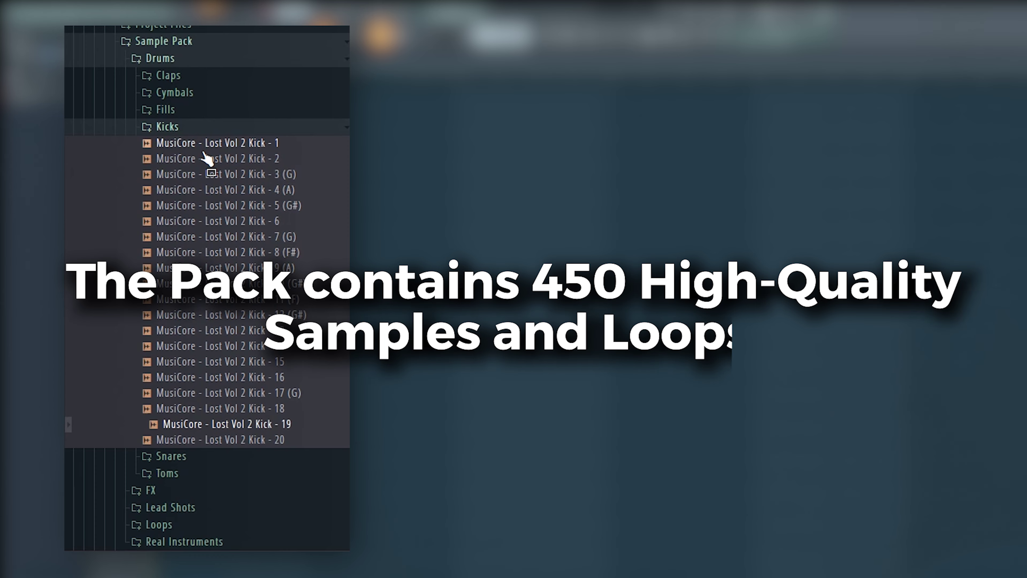
Collapse the Kicks folder and look into the Snares folder below it
click(156, 127)
click(177, 142)
click(160, 160)
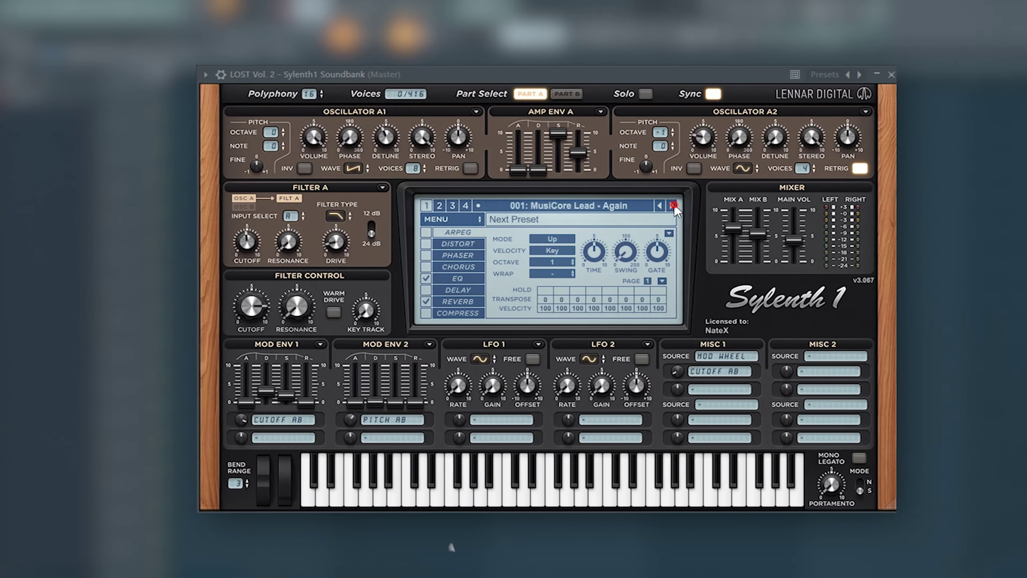
Browse forward through the lead presets of the LOST Vol. 2 Sylenth1 soundbank one by one, starting from 001: MusiCore Lead - Again
click(632, 205)
click(632, 205)
click(632, 205)
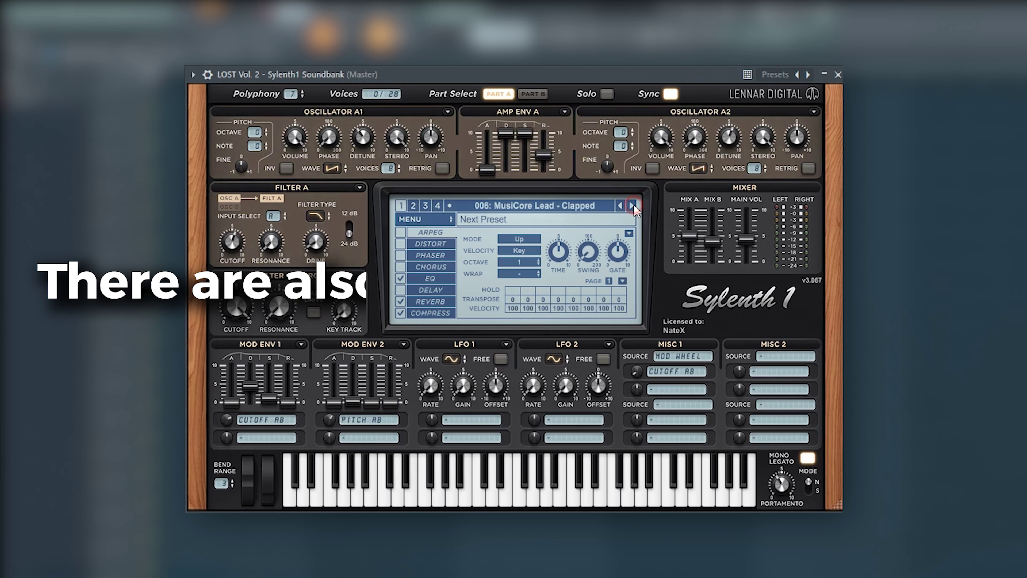
click(631, 205)
click(632, 205)
click(633, 205)
click(632, 205)
click(632, 205)
click(632, 205)
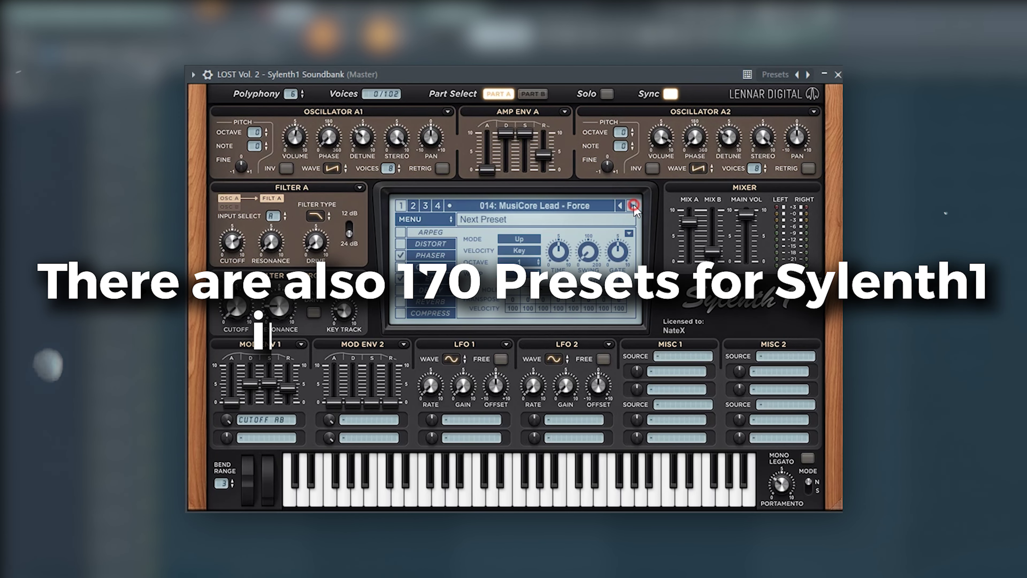
click(632, 205)
click(633, 206)
click(633, 205)
click(633, 205)
click(633, 205)
click(633, 205)
click(633, 205)
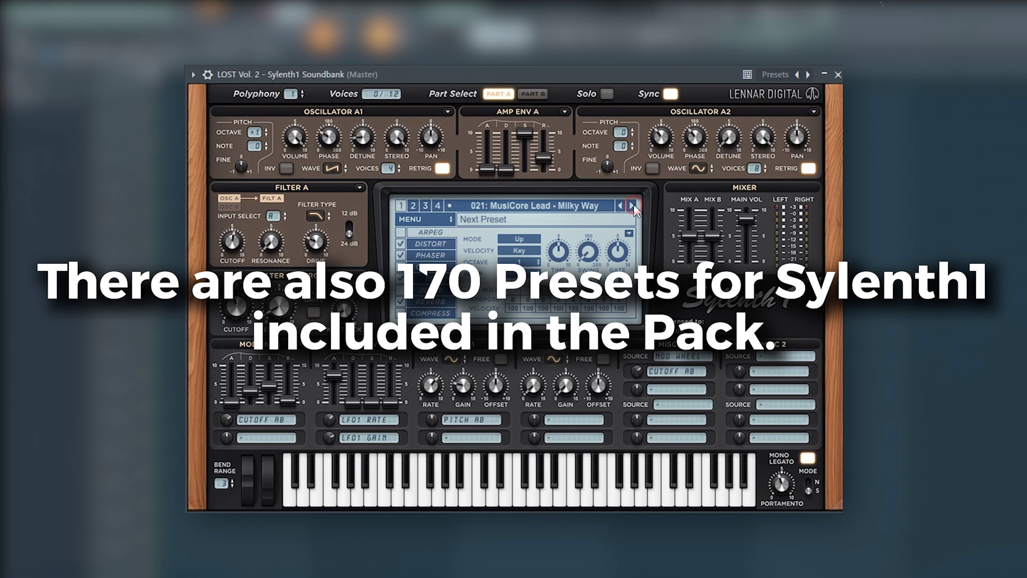
click(633, 205)
click(633, 205)
click(633, 205)
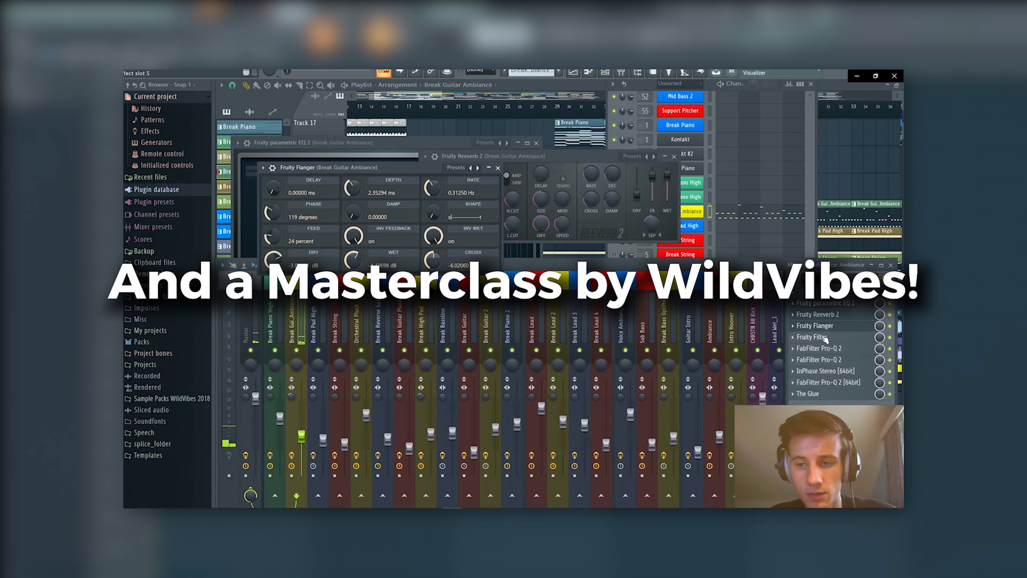
click(825, 337)
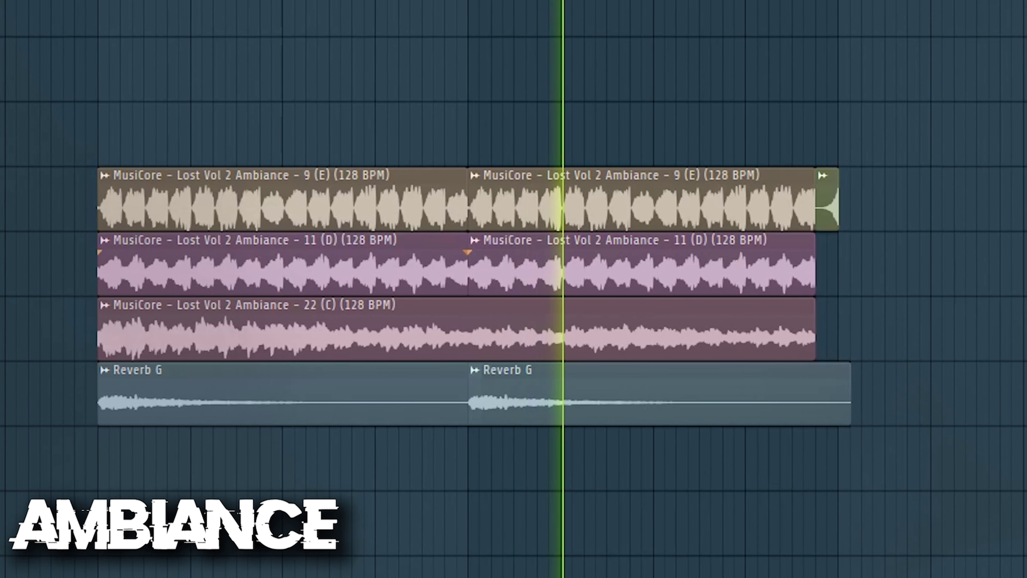
right_click(827, 202)
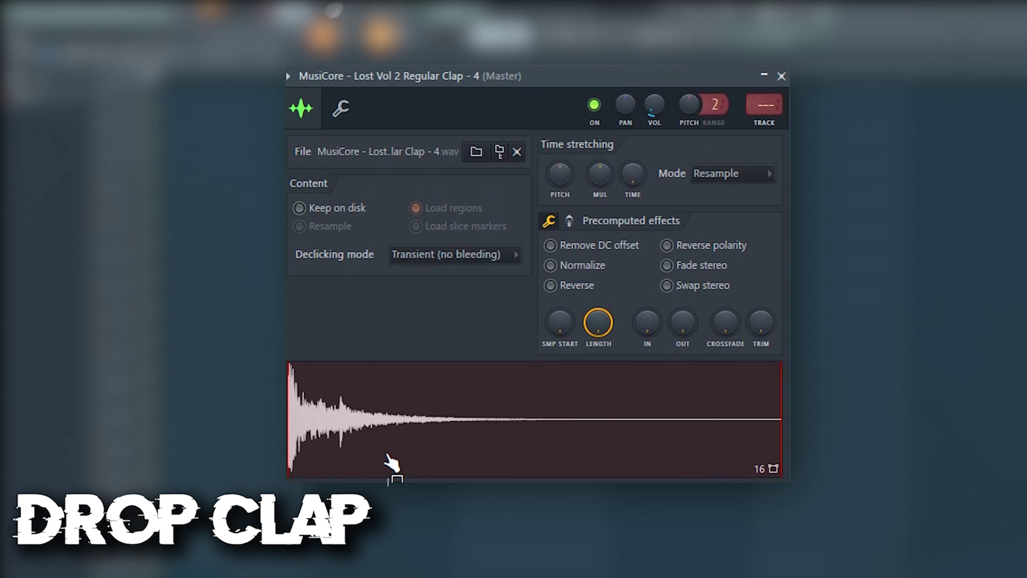
Audition the drop's Regular Clap - 4 and Ride - 1 samples from their waveforms in the channel settings
click(439, 420)
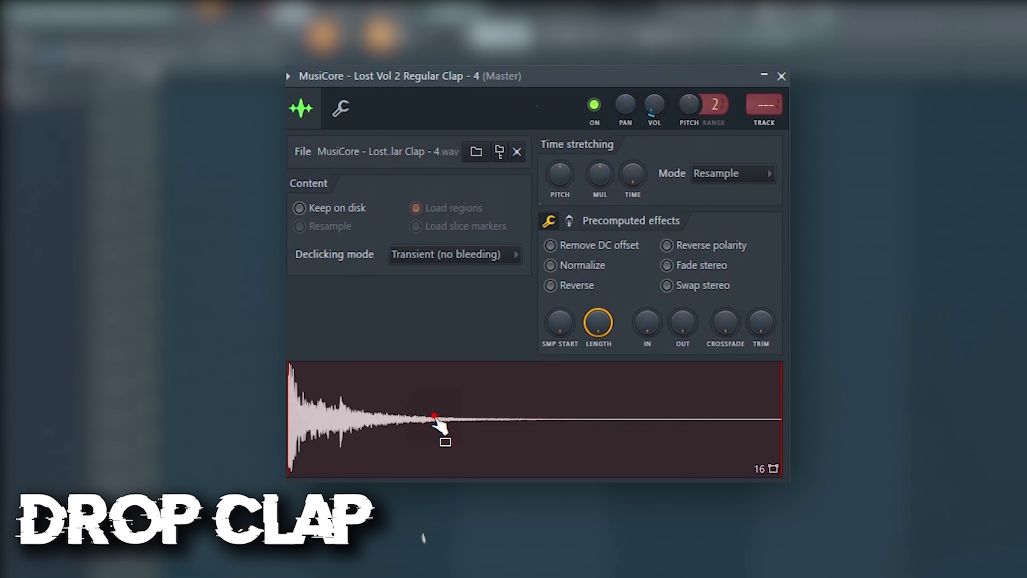
click(485, 419)
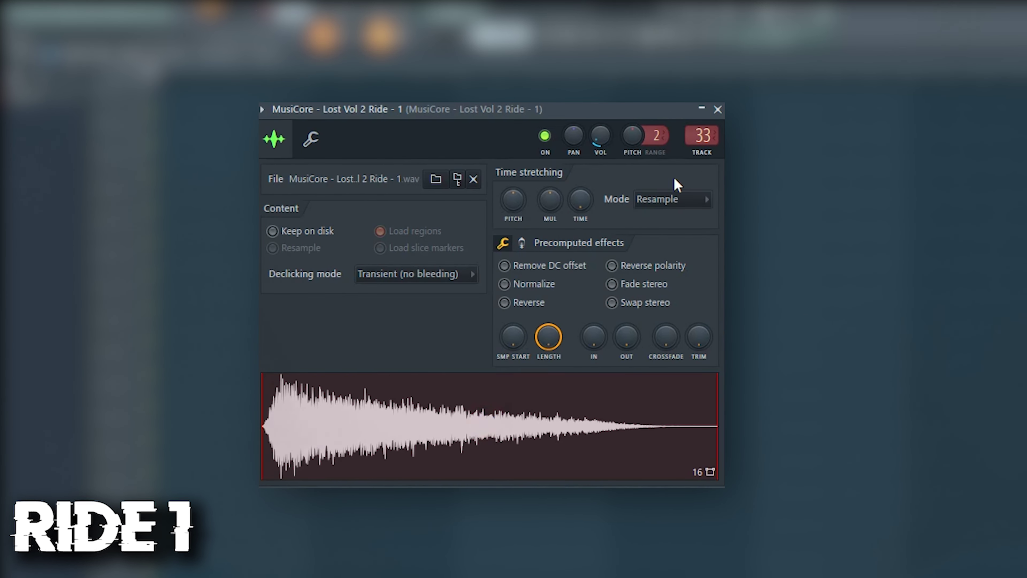
click(581, 418)
click(469, 419)
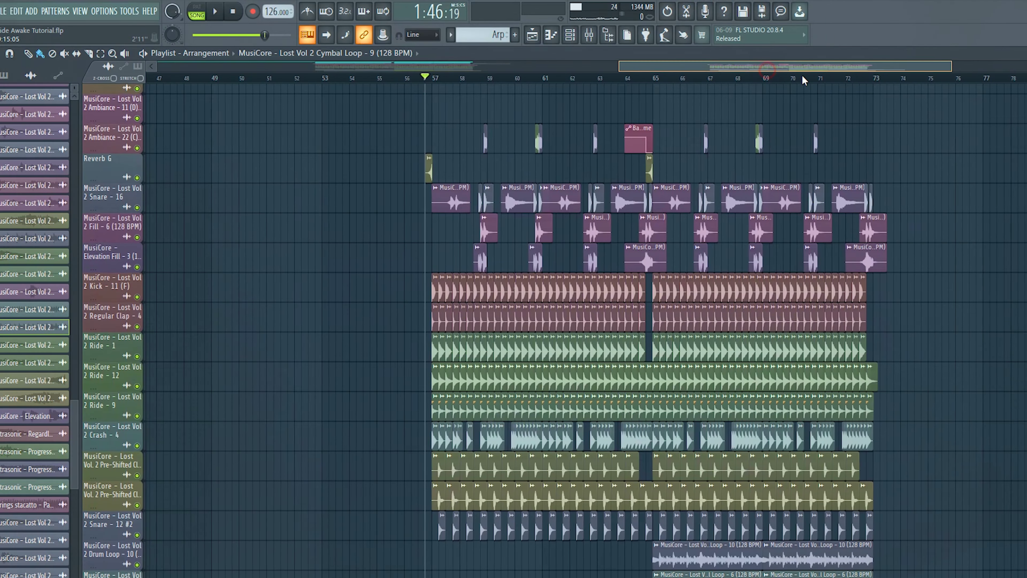
Play back the arrangement and examine the drop's lead, chord, bass, ambiance, fill and drum tracks in the playlist
scroll(927, 65, right, 3)
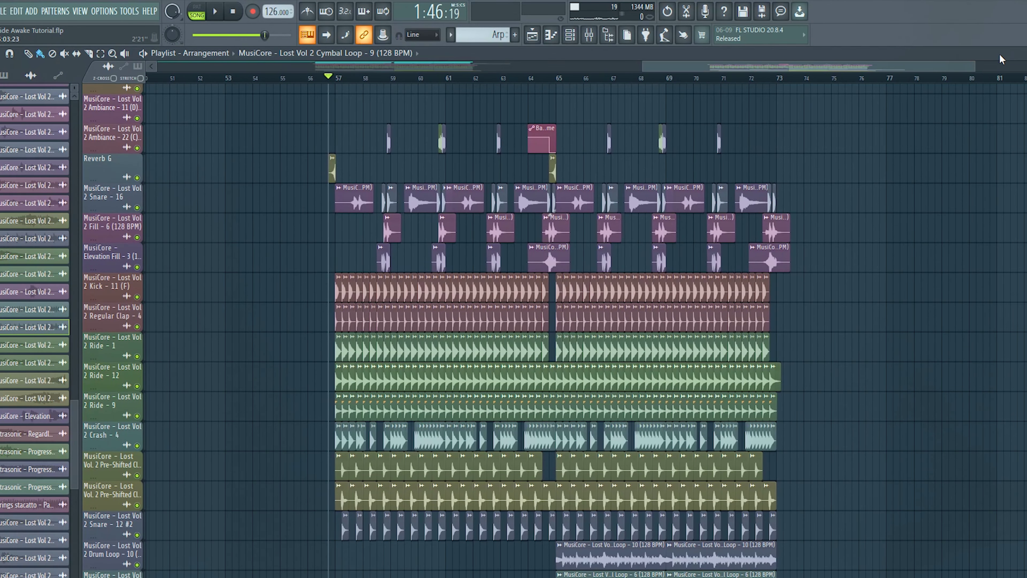
drag(927, 63, 911, 63)
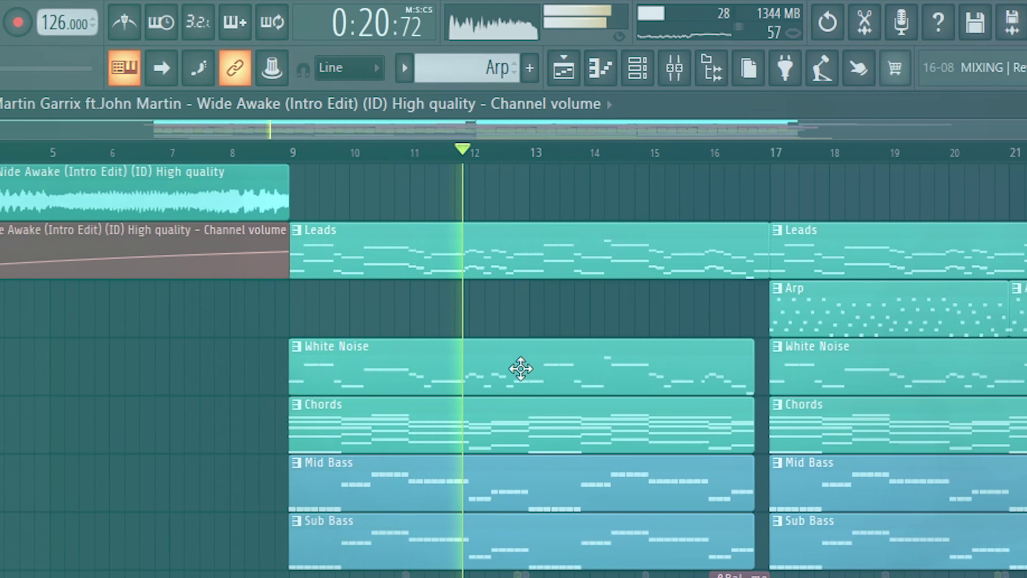
scroll(744, 352, down, 3)
scroll(704, 358, down, 12)
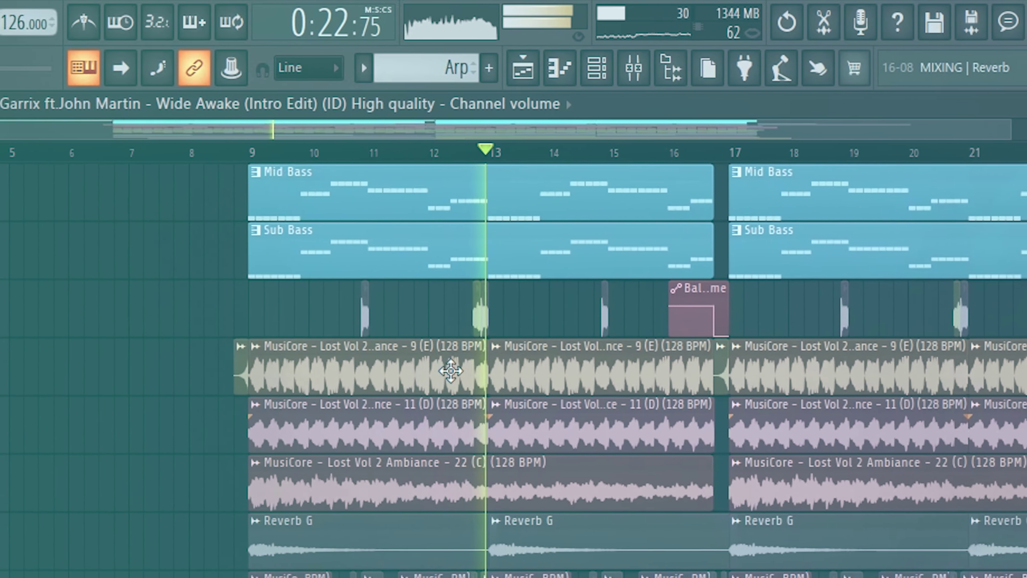
scroll(521, 409, down, 6)
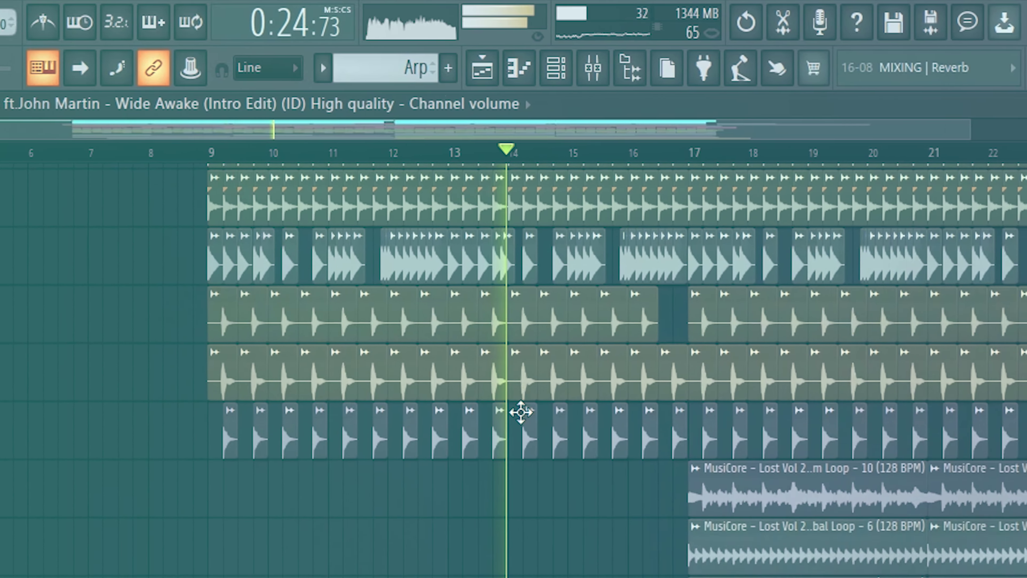
scroll(532, 305, up, 6)
scroll(590, 364, up, 10)
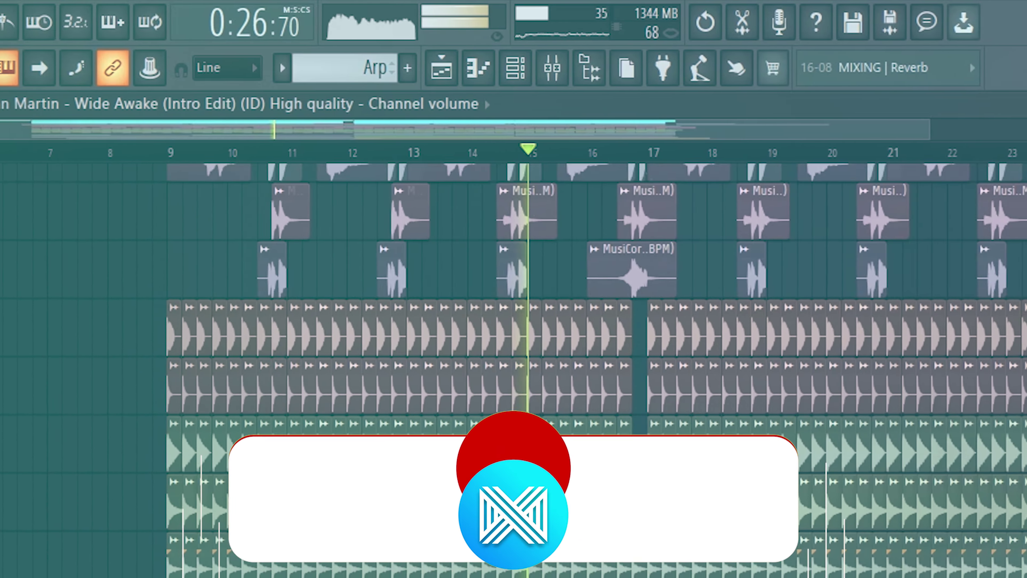
scroll(566, 303, up, 4)
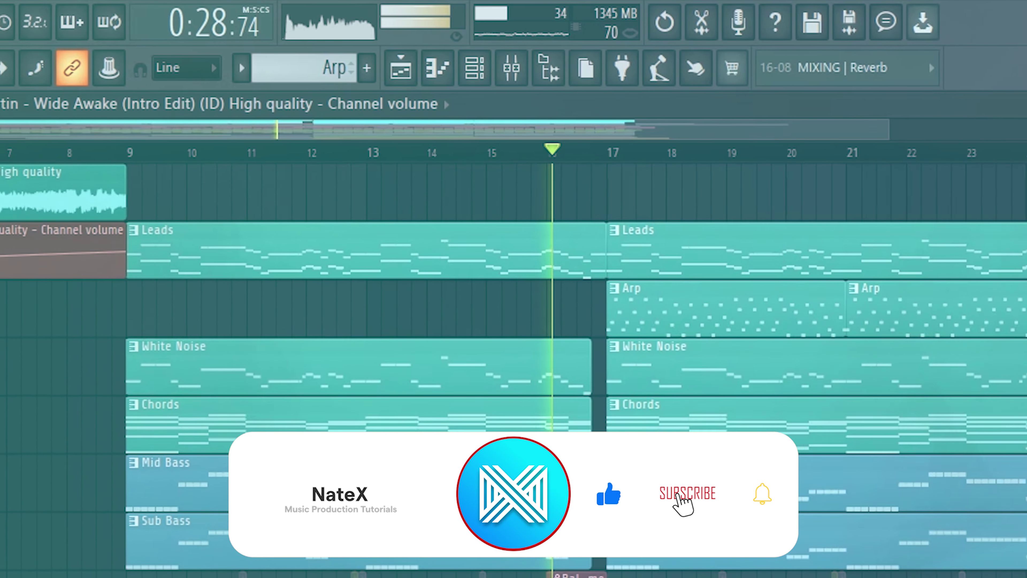